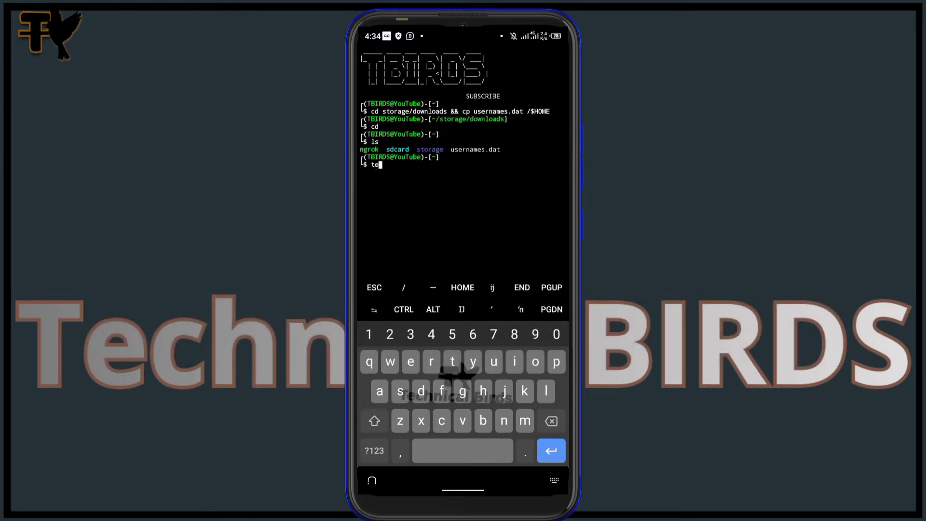
text(rmux-)
text(open u)
text(ser)
text(name)
text(w)
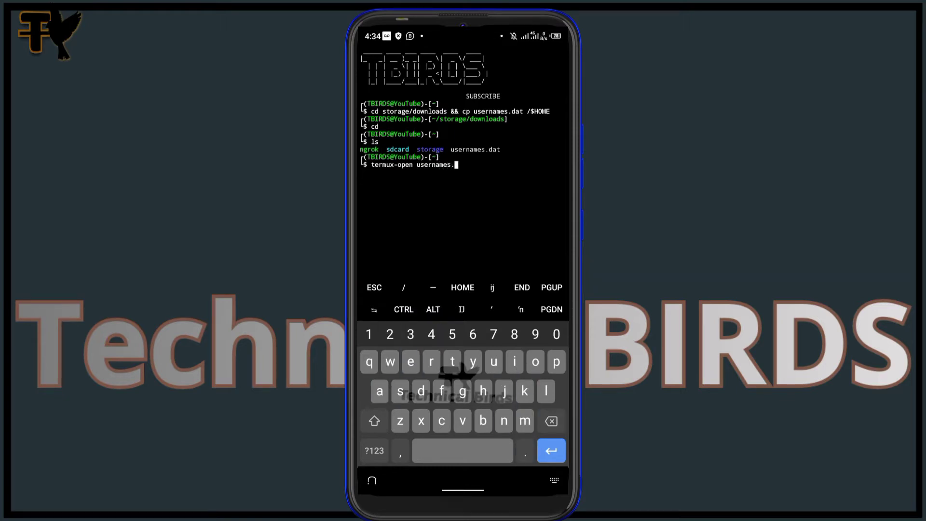
text(dat)
Run termux-open usernames.dat to send the file to another app.
key(Return)
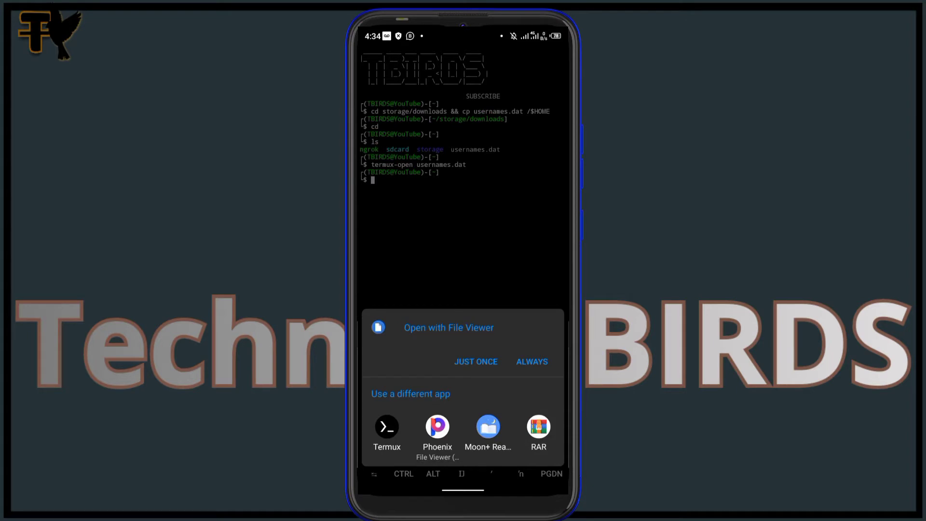
Choose Phoenix from the chooser, then return to Termux via recent apps.
click(438, 431)
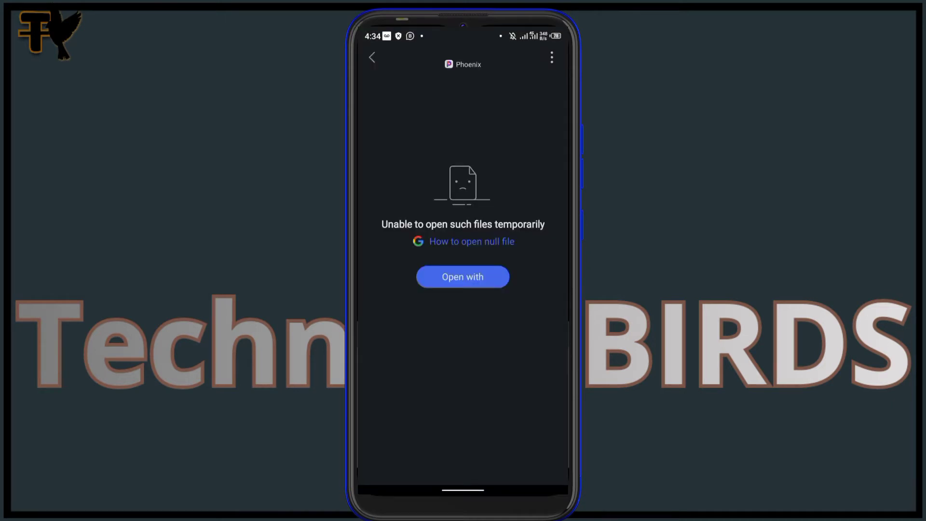
drag(463, 490, 463, 327)
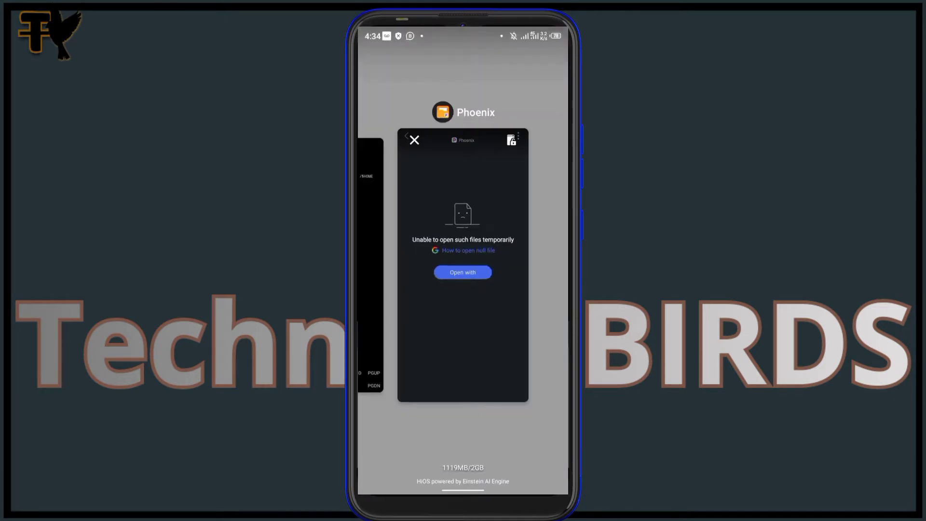
drag(406, 290, 536, 289)
Copy and rerun termux-open usernames.dat, then choose RAR to handle the file.
click(463, 267)
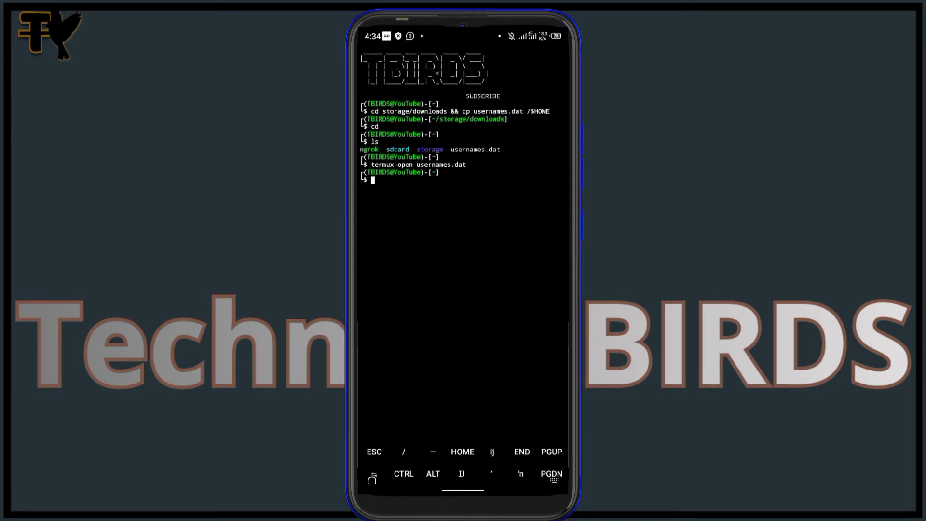
click(442, 164)
mouse_move(407, 174)
mouse_down()
mouse_move(379, 153)
mouse_move(367, 174)
mouse_move(378, 174)
mouse_up()
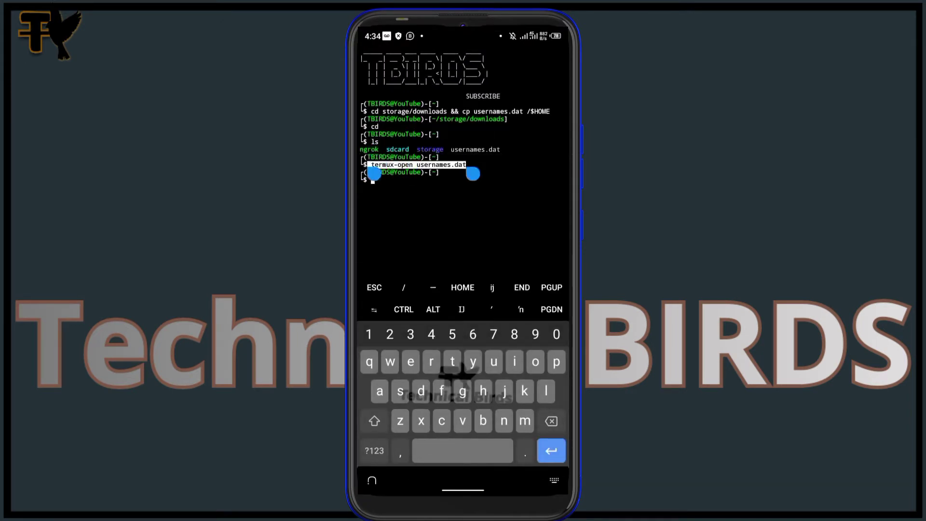
click(391, 146)
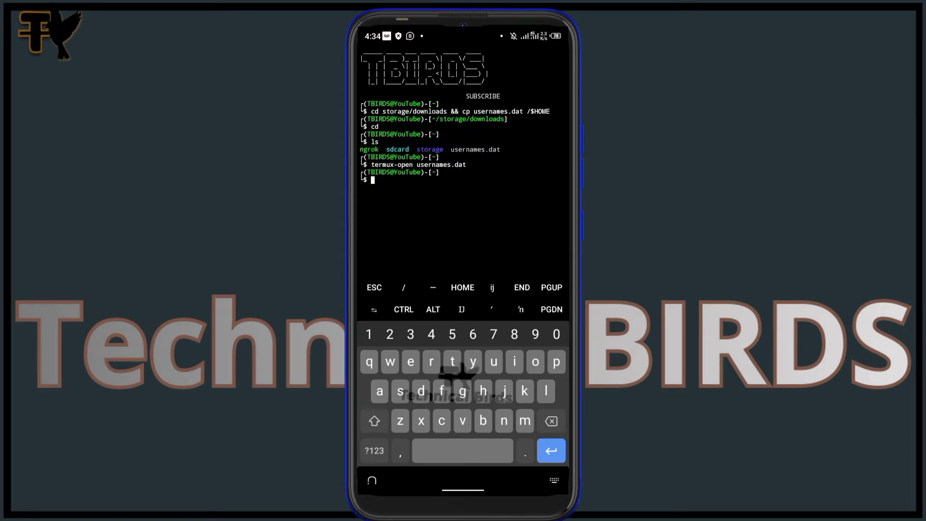
click(438, 191)
click(432, 176)
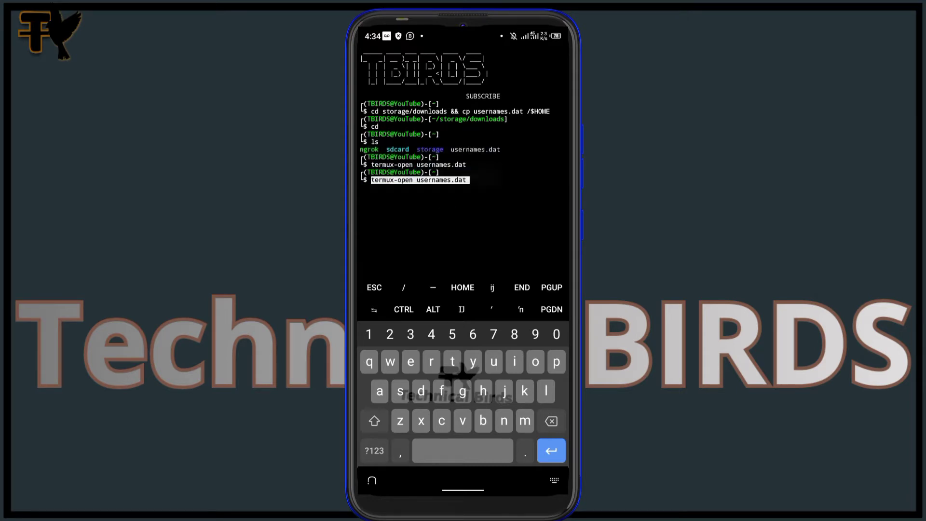
key(Return)
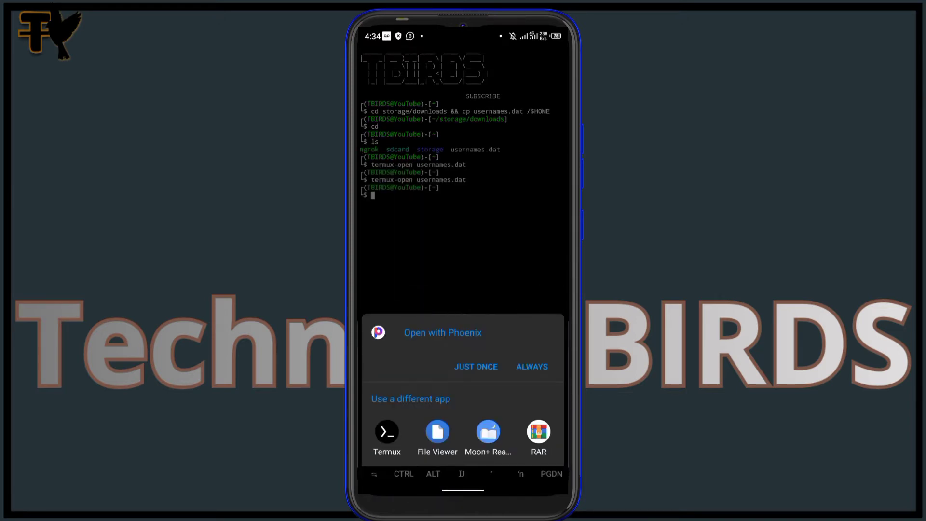
click(539, 438)
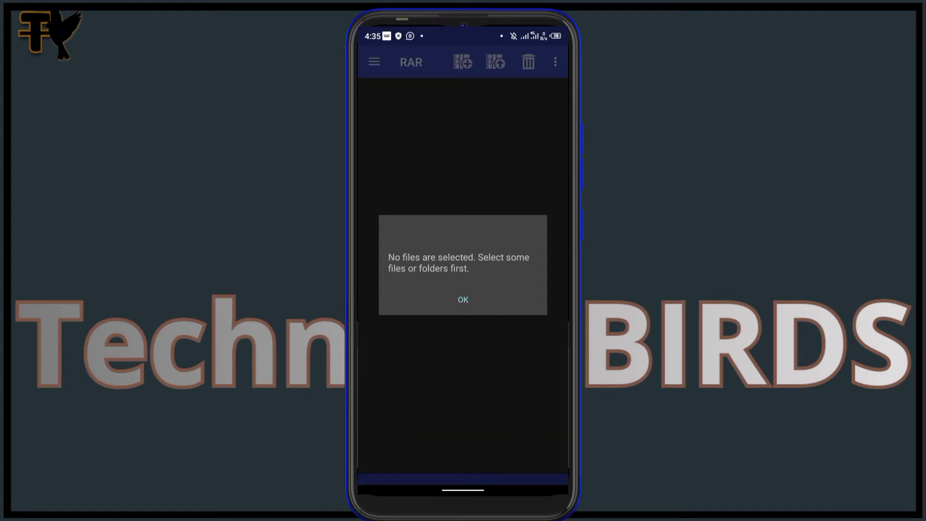
Dismiss RAR's 'No files are selected' warning.
click(463, 299)
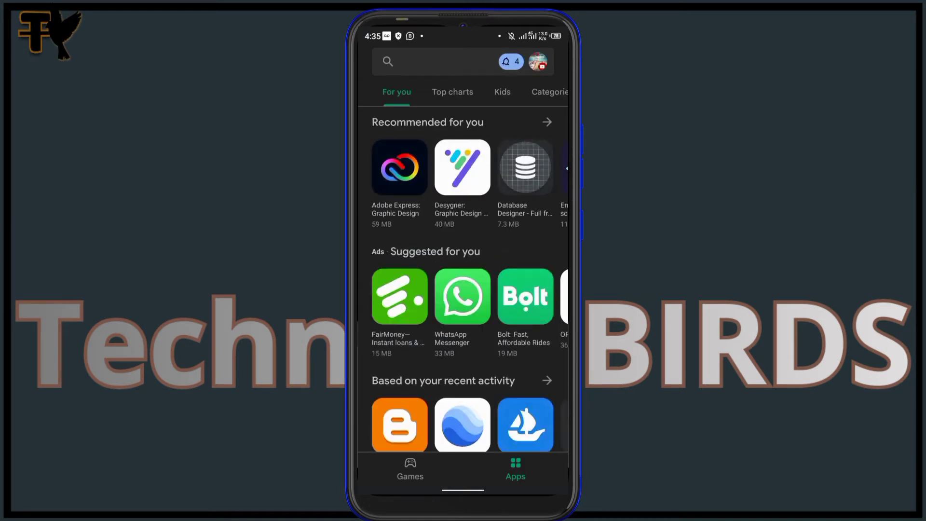
Search Play Store for 'files viewer' and update File Viewer for Android.
click(435, 62)
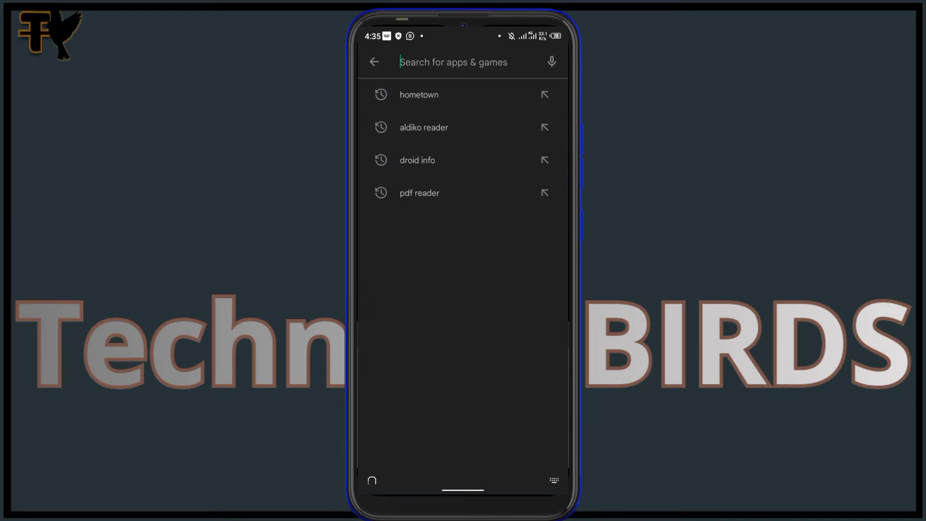
text(f)
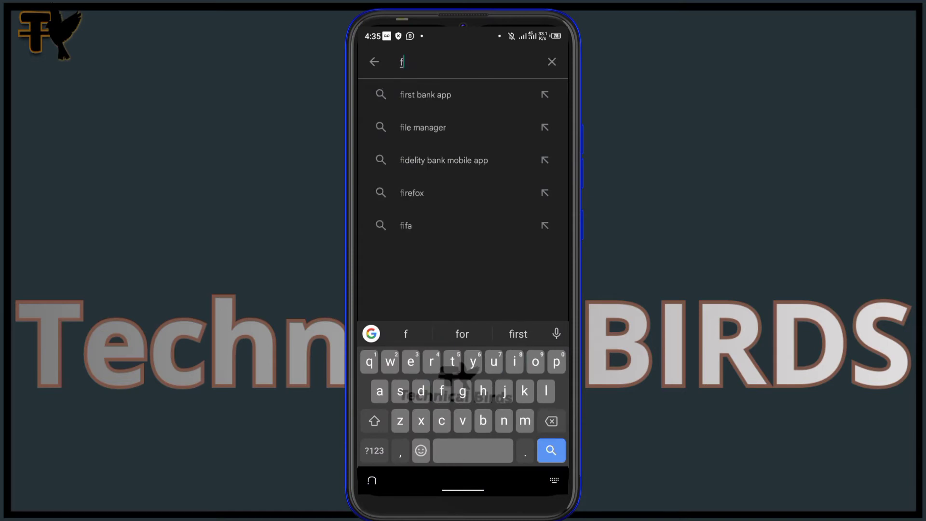
text(i)
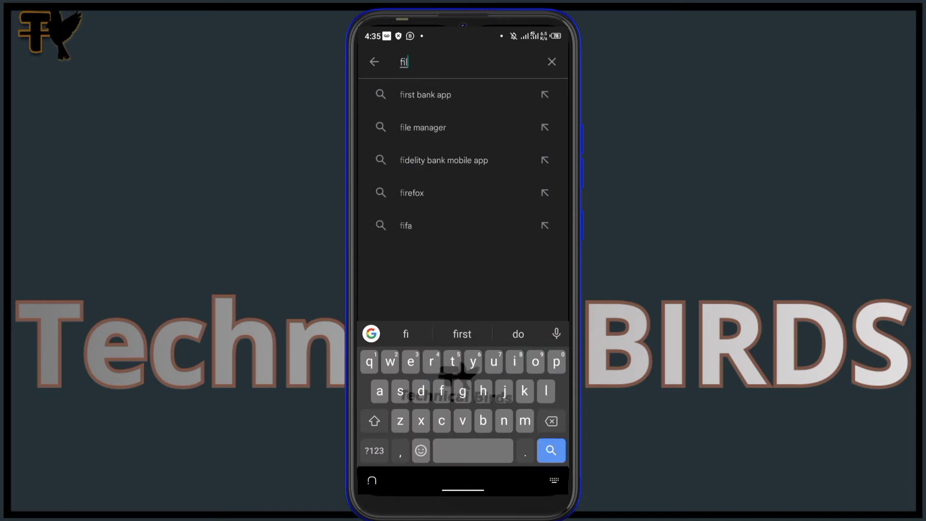
text(l)
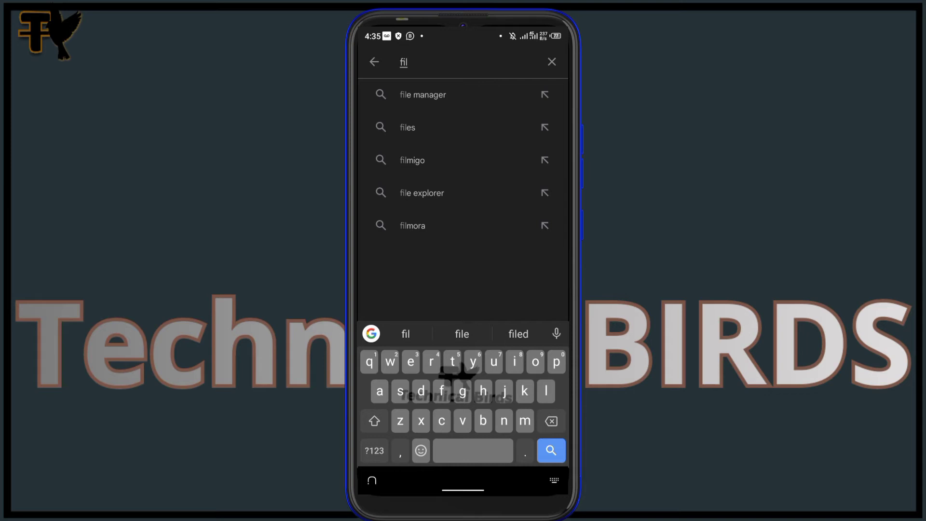
text(e)
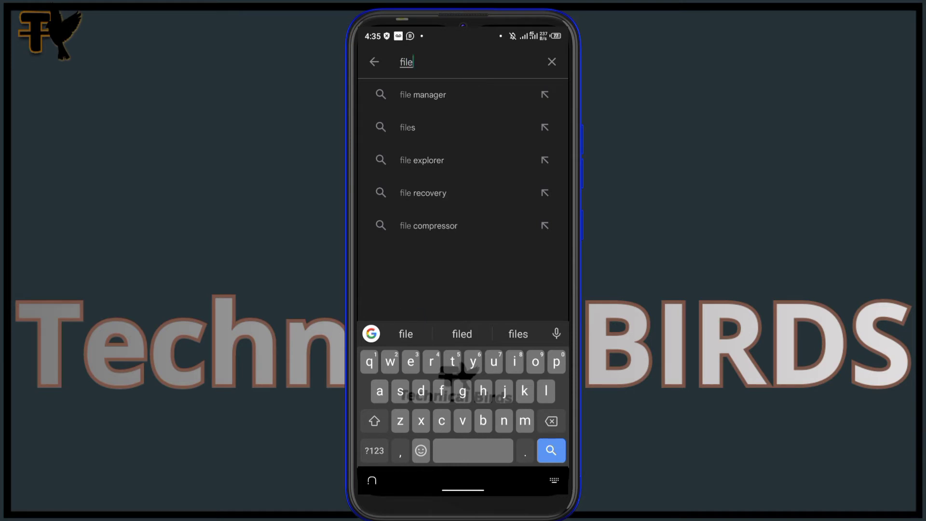
text(s )
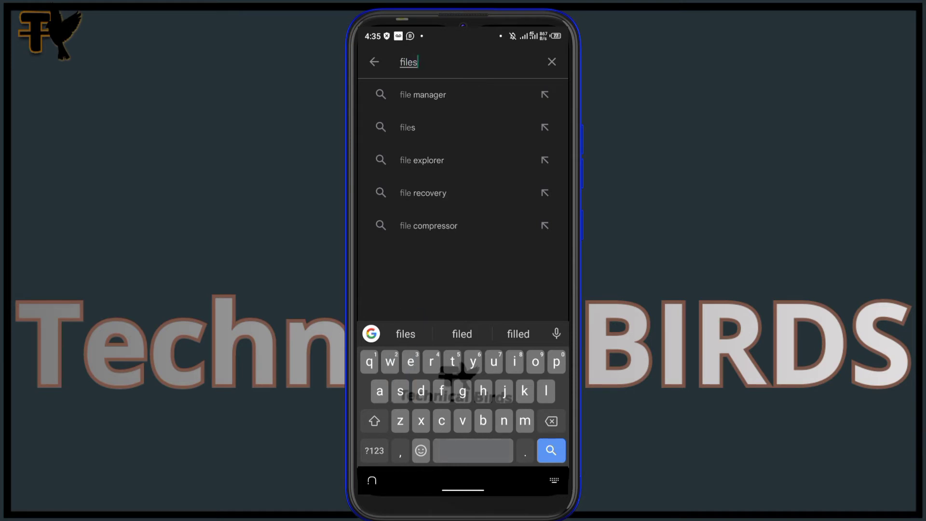
text(v)
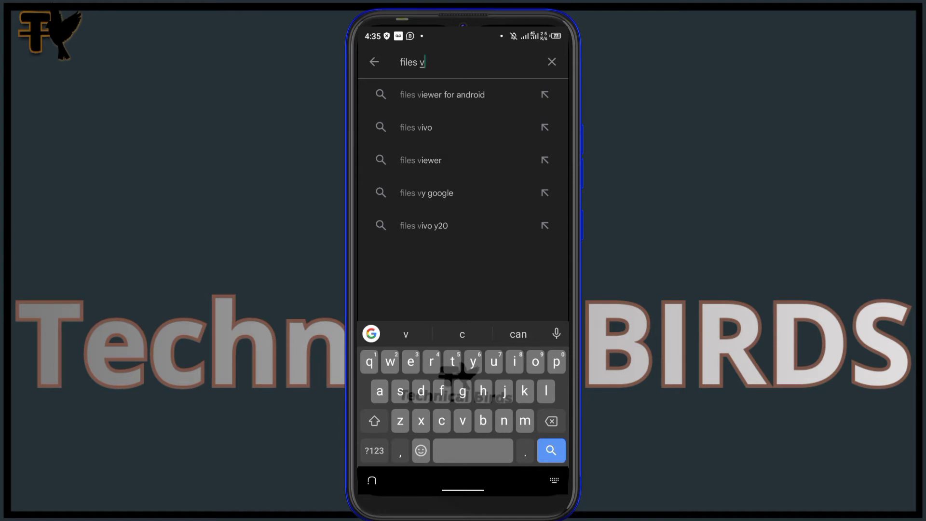
click(434, 160)
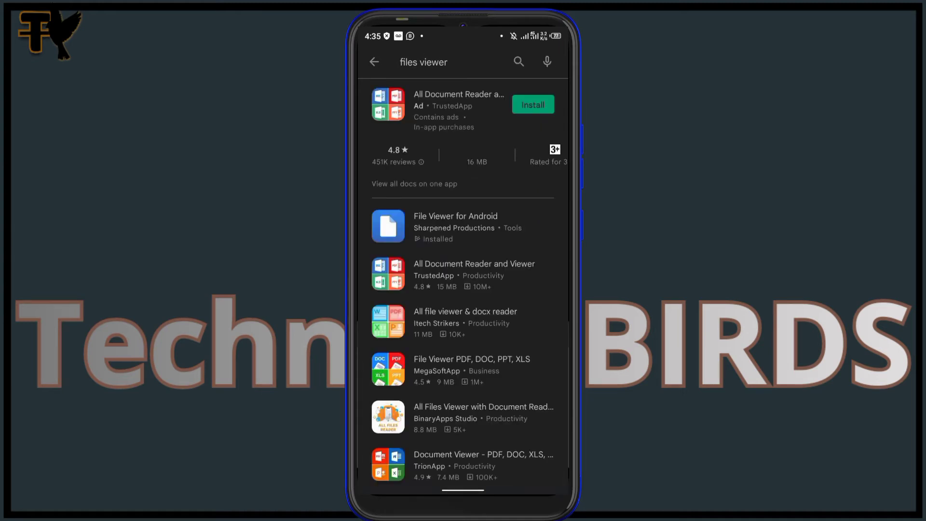
click(456, 226)
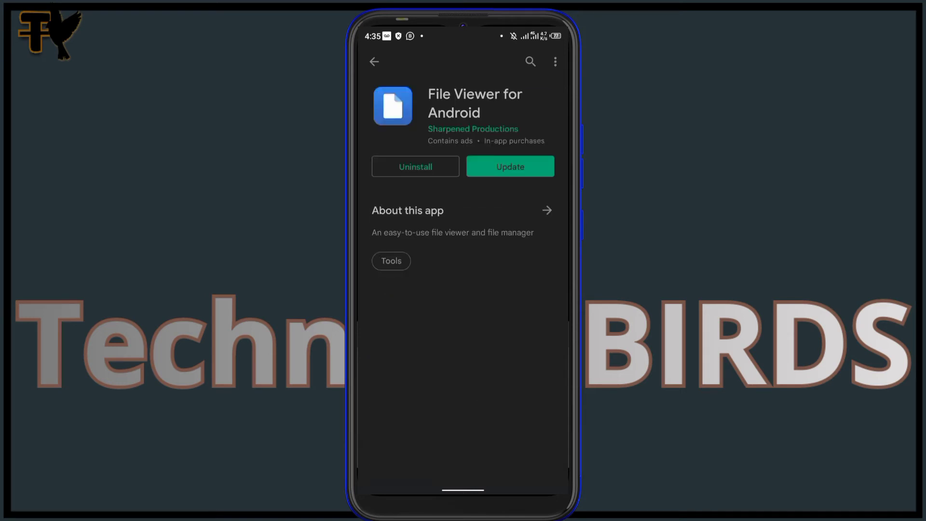
click(510, 167)
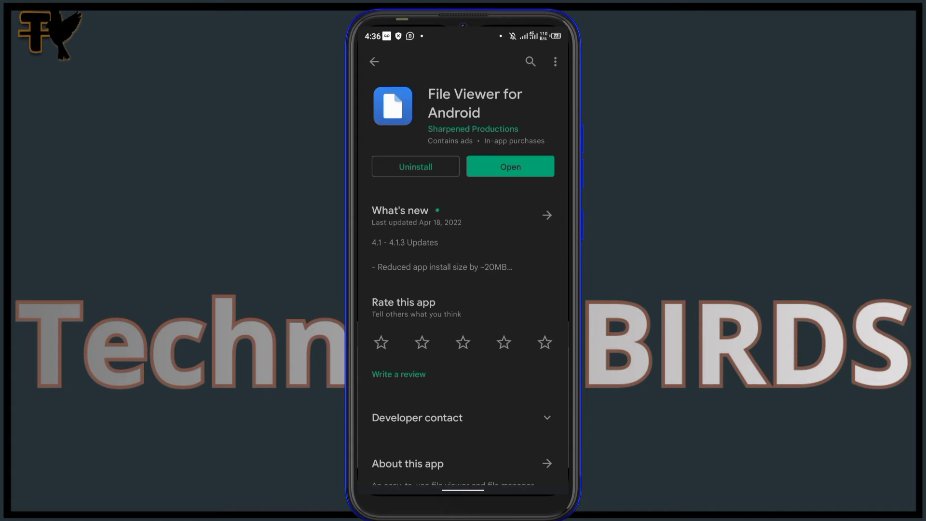
scroll(463, 266, down, 1)
drag(463, 489, 463, 304)
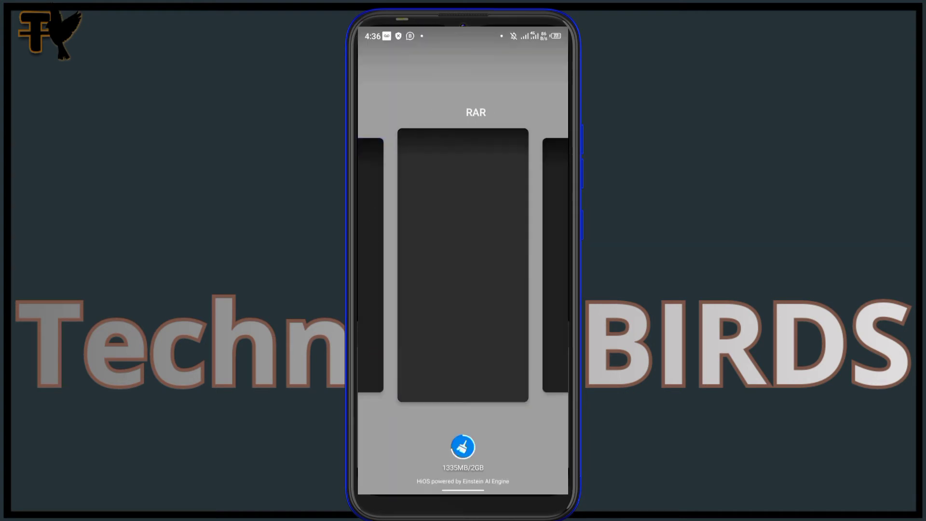
Back in Termux, paste and rerun termux-open usernames.dat to get the app chooser.
click(463, 265)
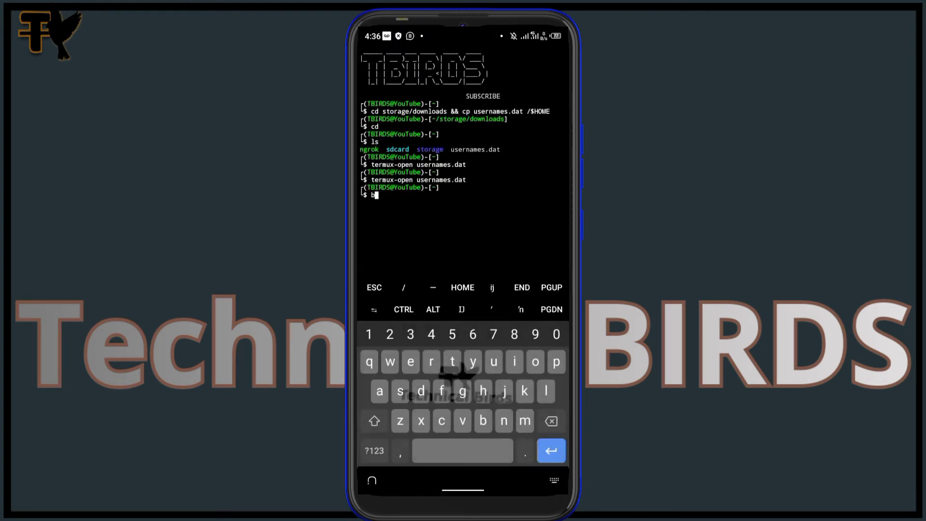
key(BackSpace)
click(460, 217)
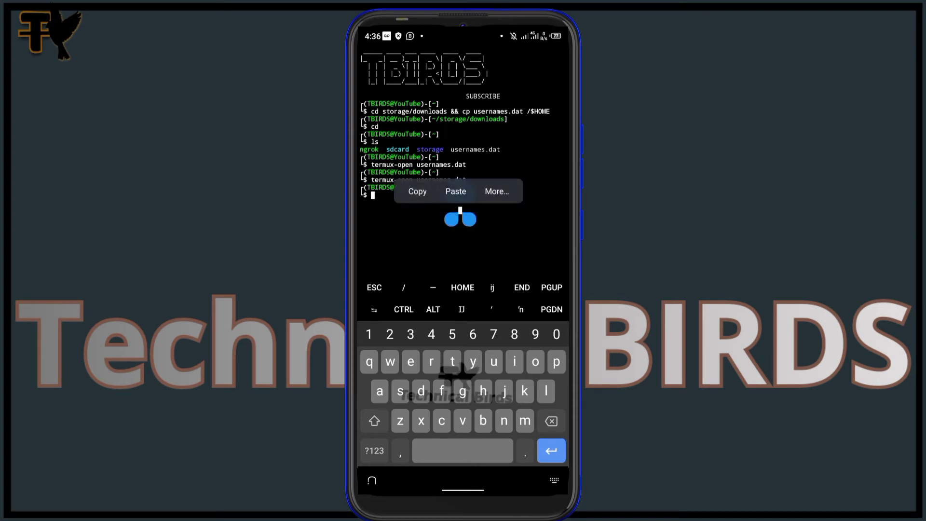
click(455, 192)
key(Return)
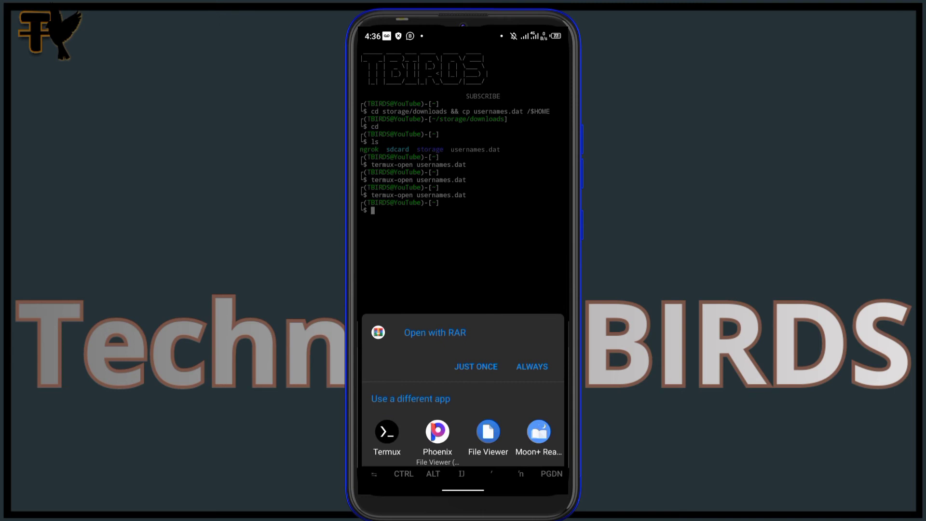
Choose File Viewer for Android so usernames.dat displays as plain text.
click(488, 434)
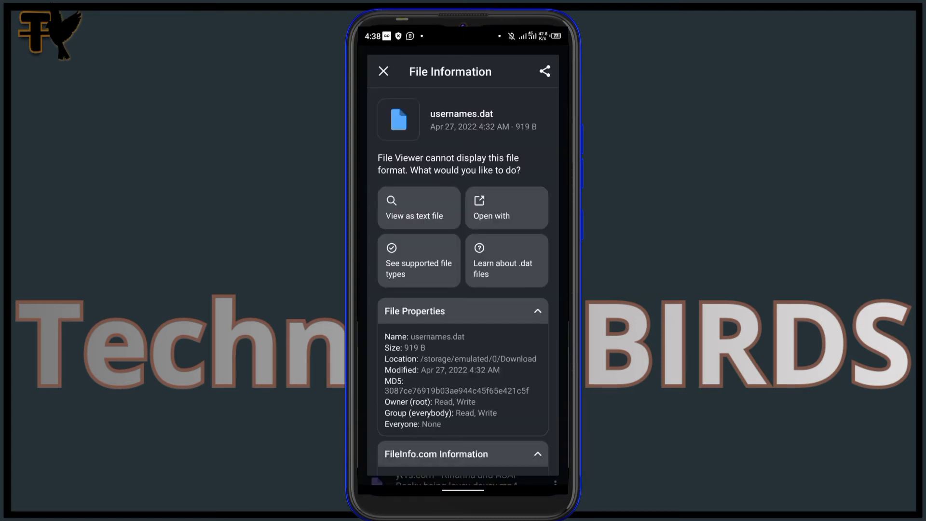
scroll(463, 281, down, 1)
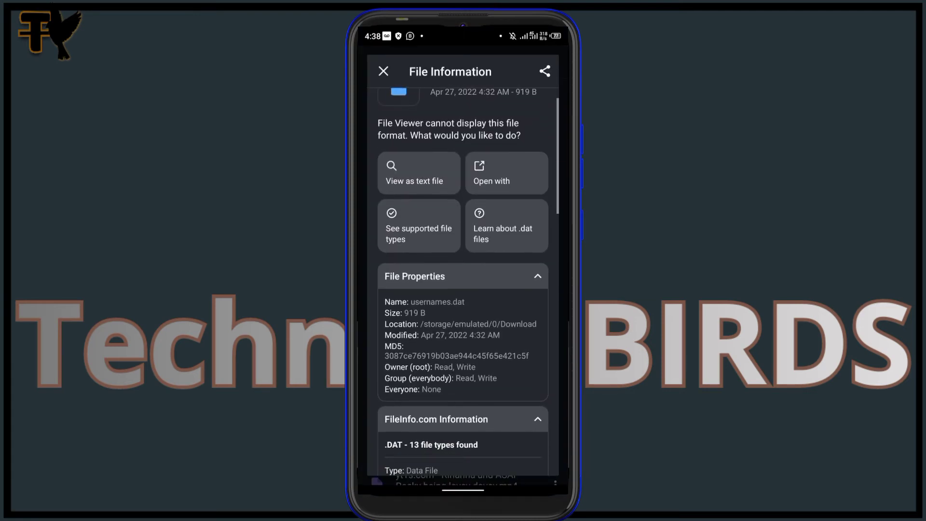
scroll(463, 281, down, 2)
scroll(463, 281, down, 2)
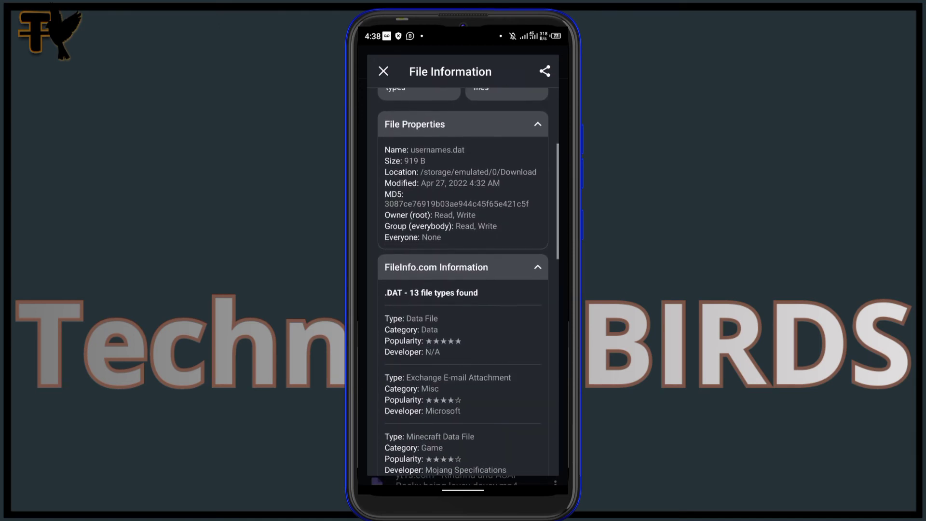
scroll(463, 281, up, 5)
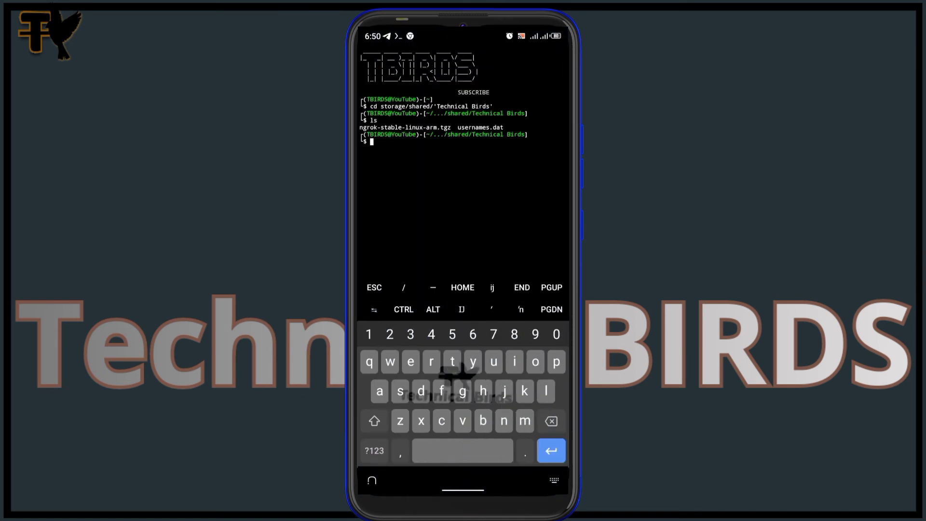
text(use4)
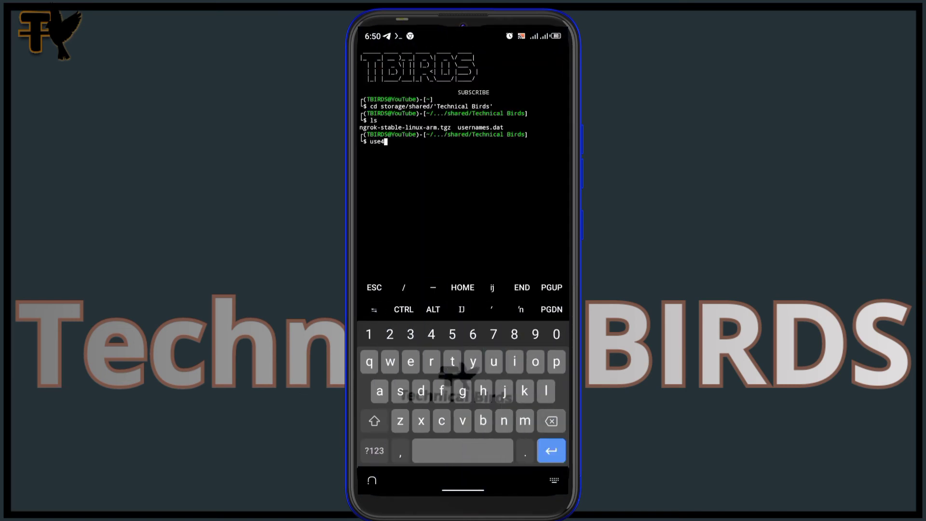
Run cat usernames.dat to print its username and password lines in Termux.
key(BackSpace)
key(BackSpace)
key(BackSpace)
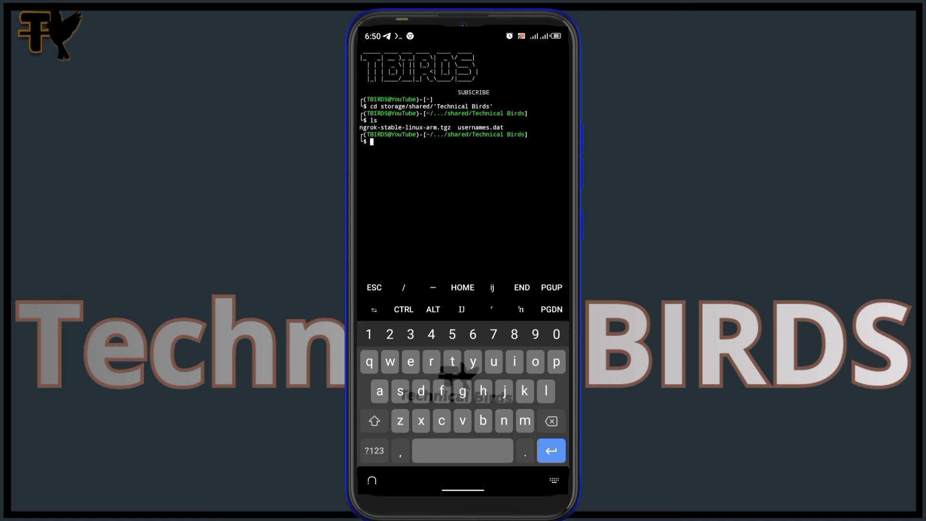
double_click(482, 127)
click(438, 109)
text(cat)
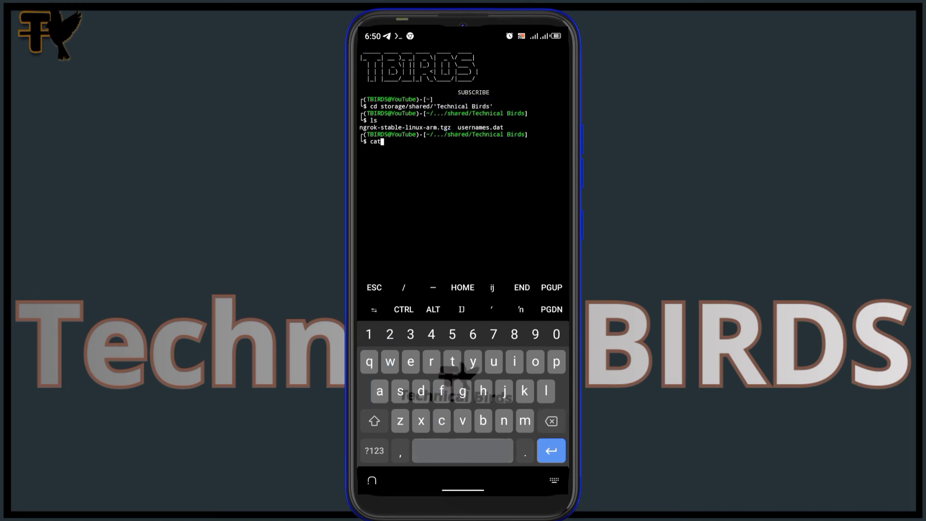
text( user)
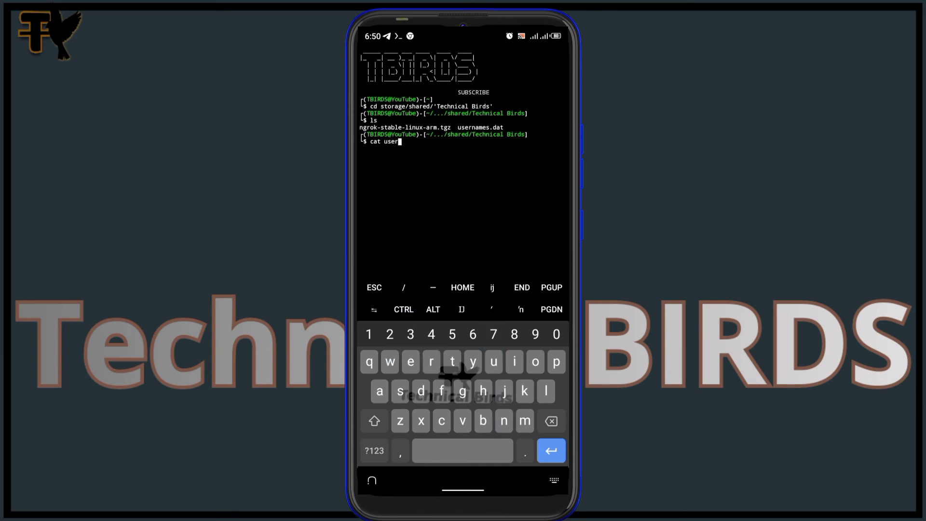
text(name)
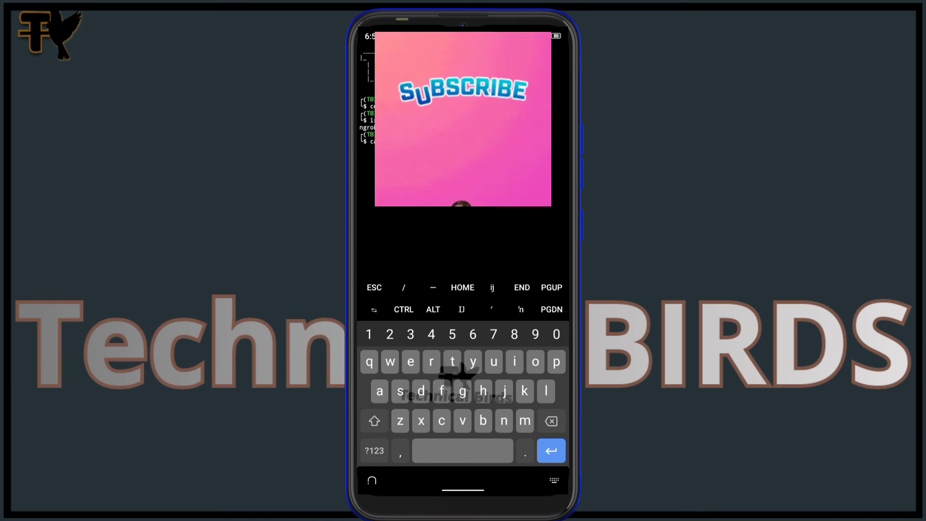
key(Return)
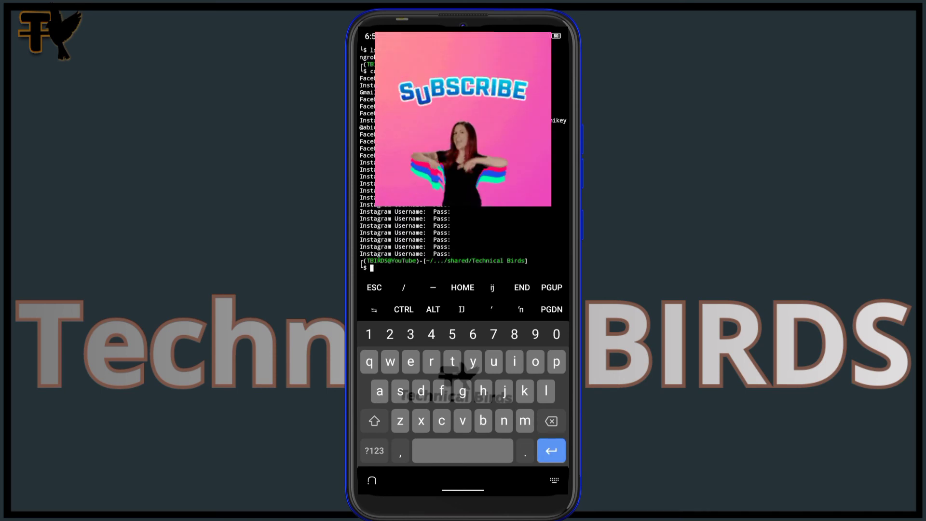